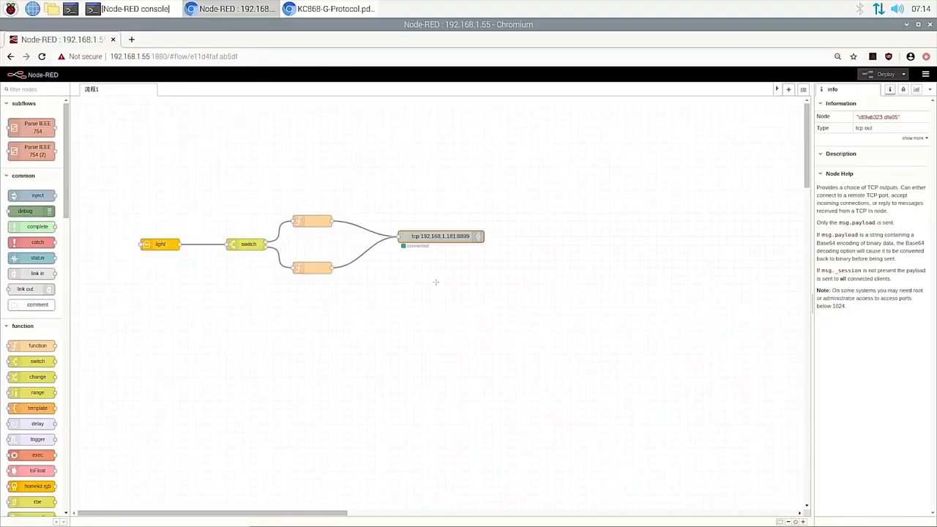
Select the whole flow and inspect the light HomeKit node's settings and its accessory configuration without changing them.
drag(114, 188, 521, 300)
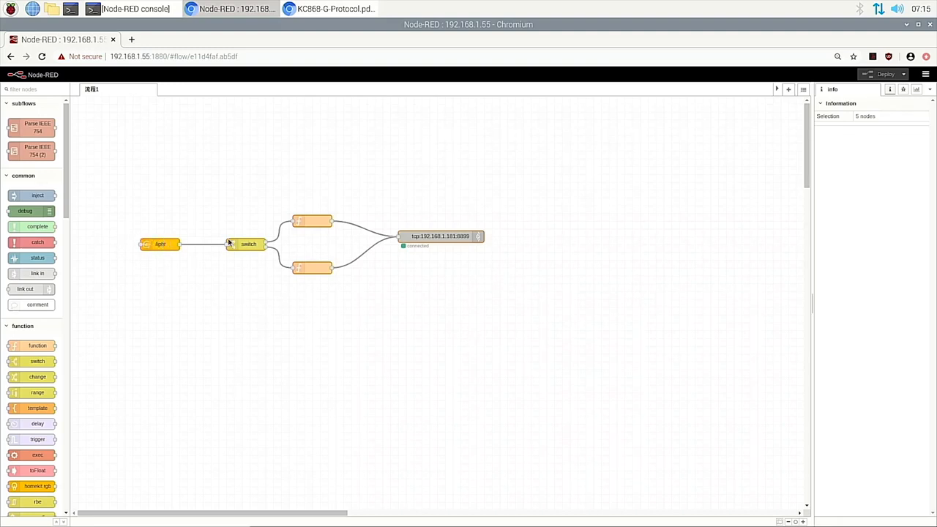
double_click(160, 244)
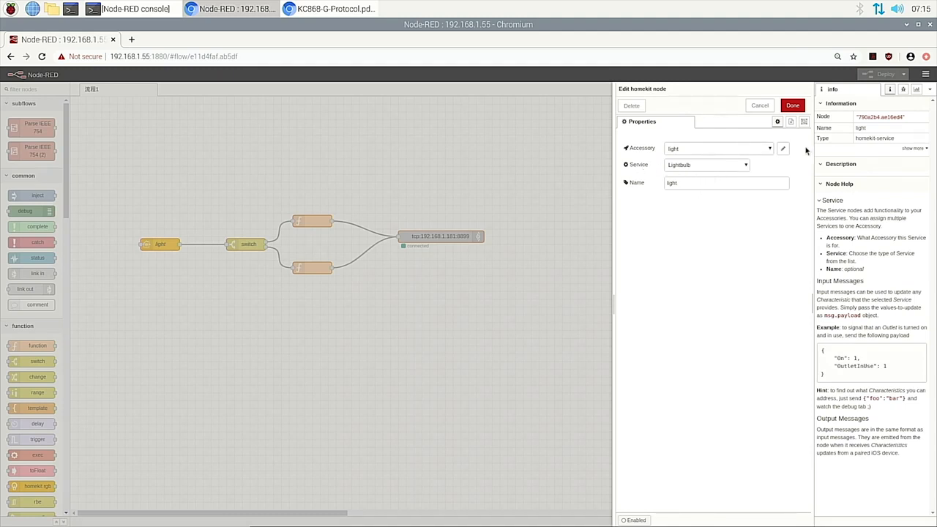
click(783, 149)
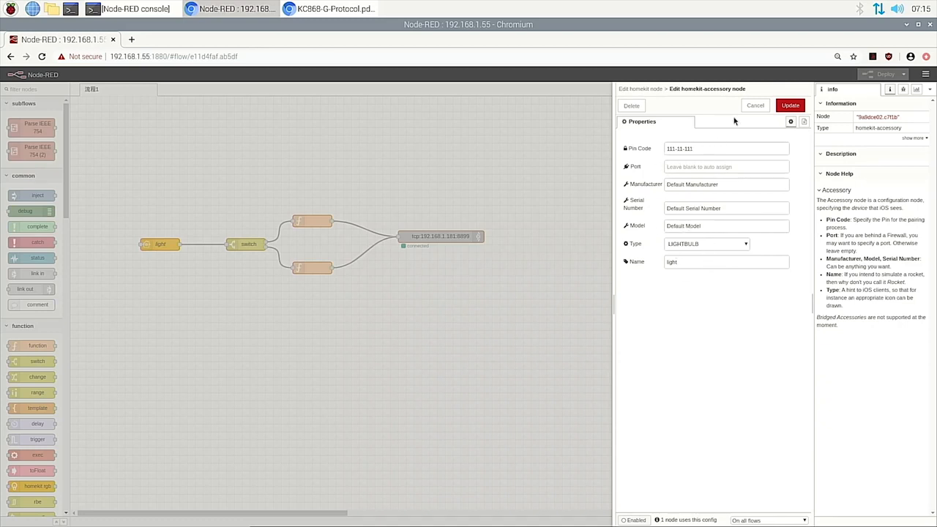
click(757, 105)
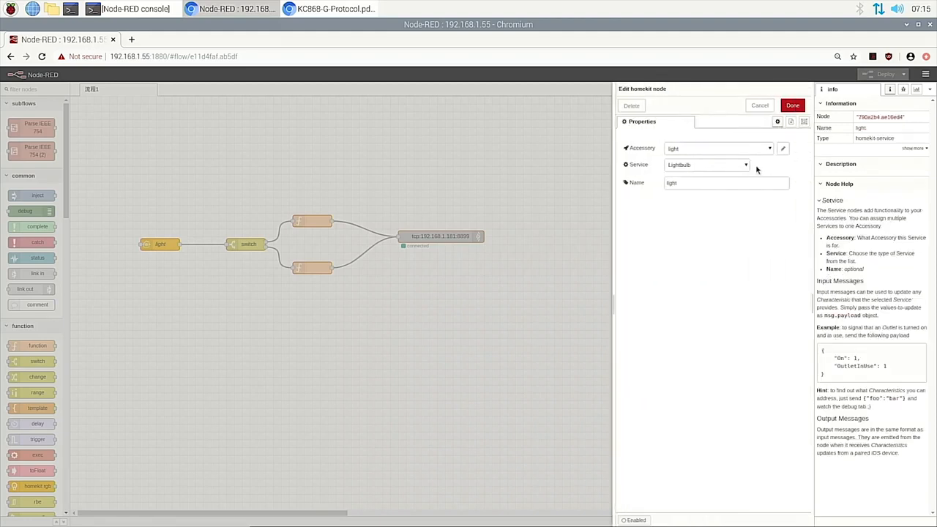
click(761, 106)
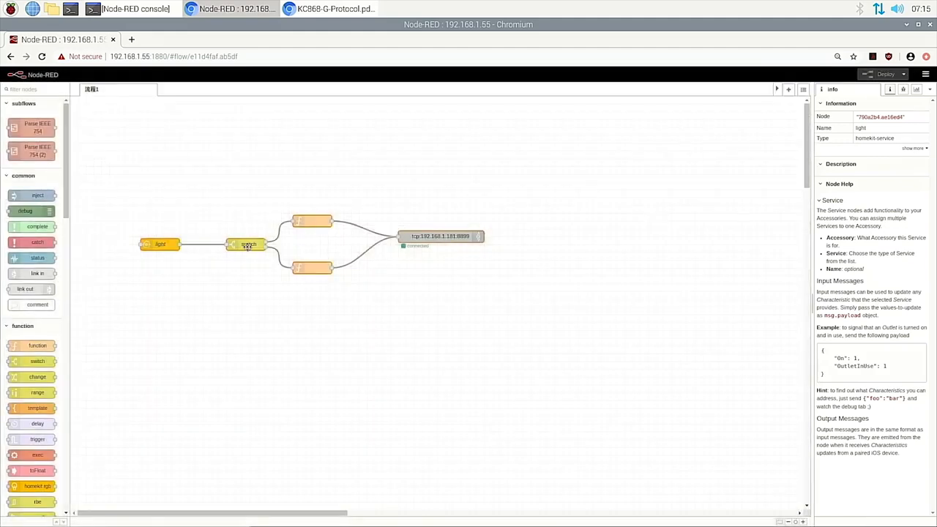
Inspect the switch node's property and its true/false routing rules, leaving them unmodified.
double_click(249, 244)
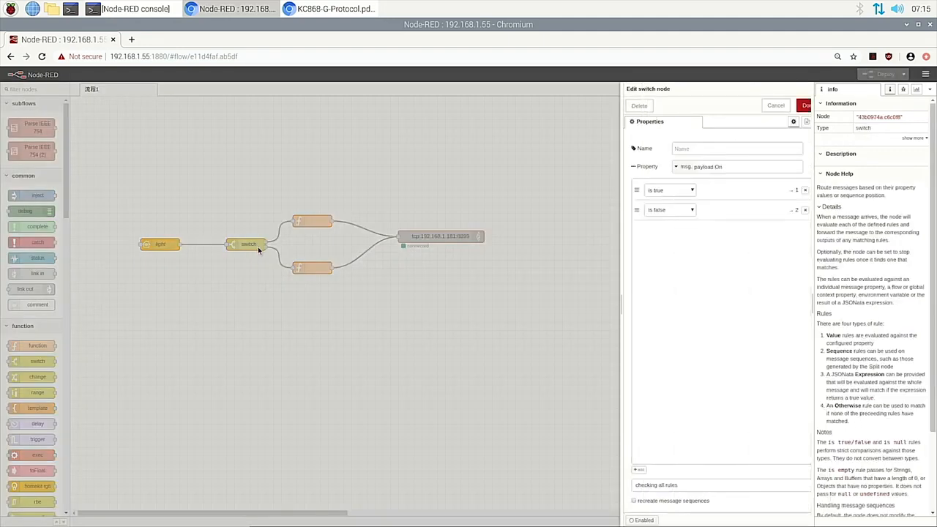
double_click(681, 167)
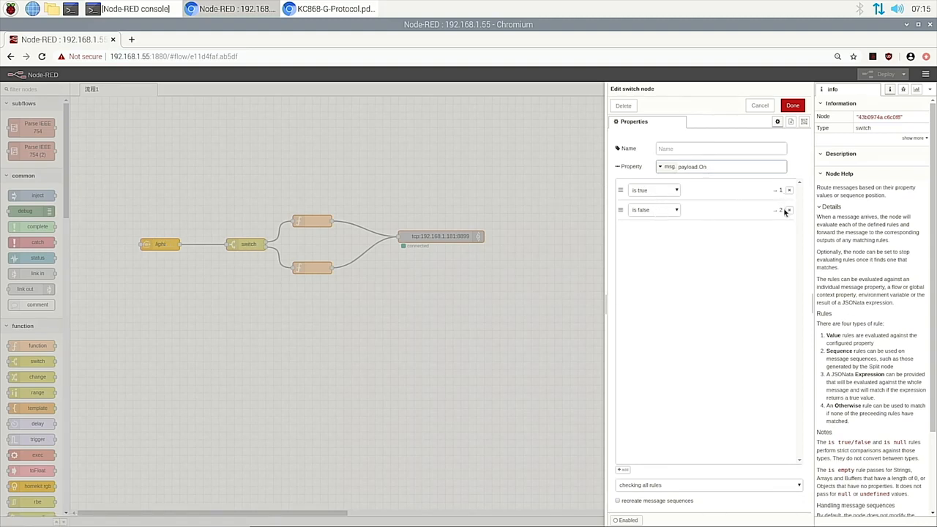
click(759, 105)
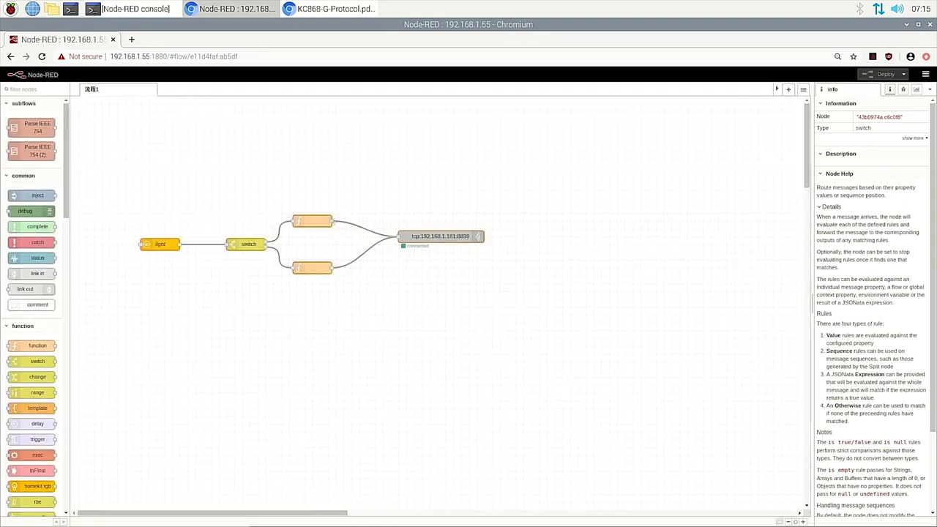
Inspect the upper function node's payload code and the TCP output node's host and port settings without changing them.
double_click(313, 223)
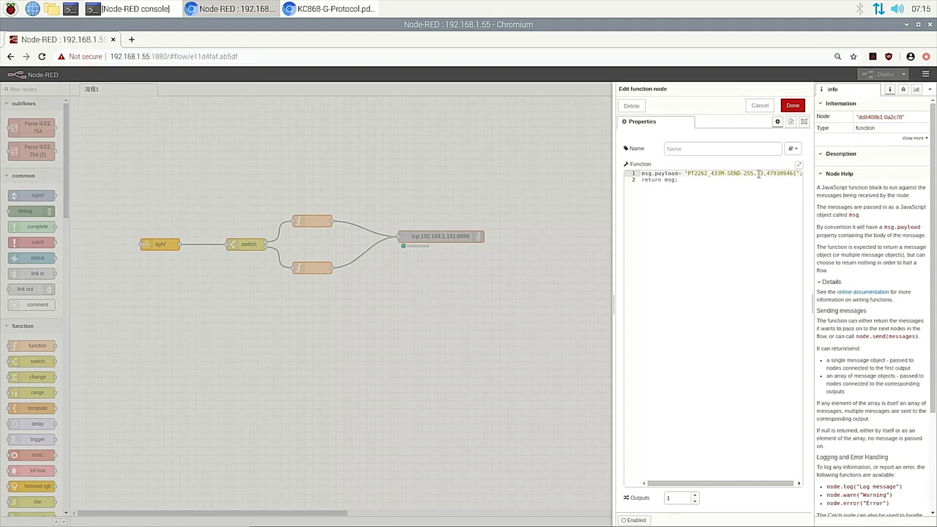
click(759, 105)
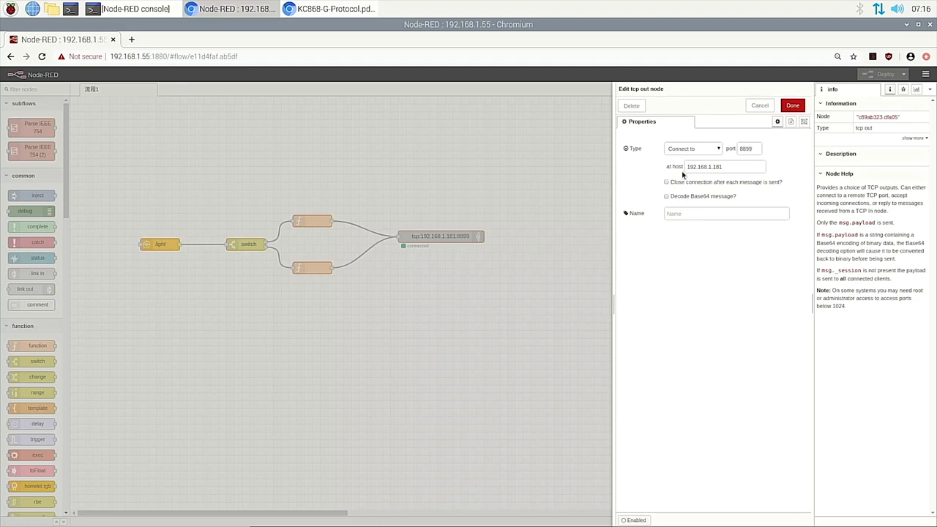
click(760, 105)
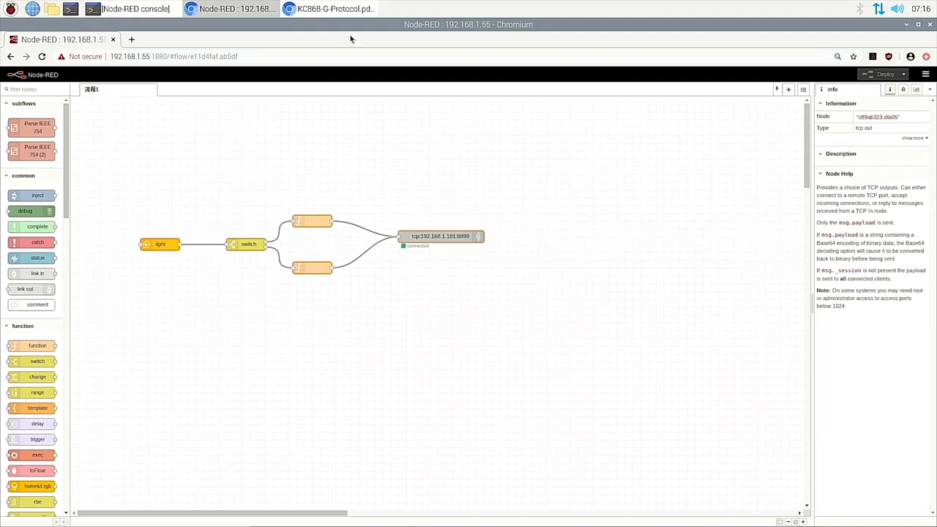
right_click(356, 11)
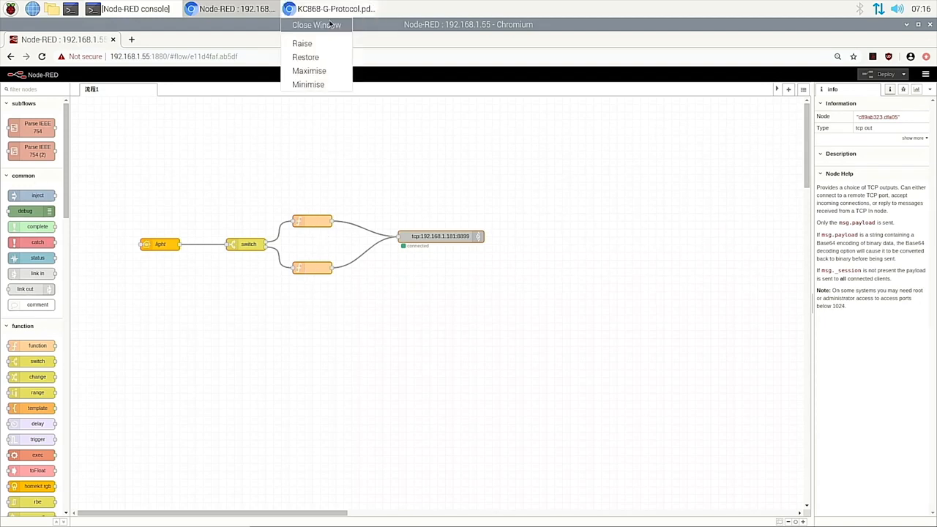
click(332, 23)
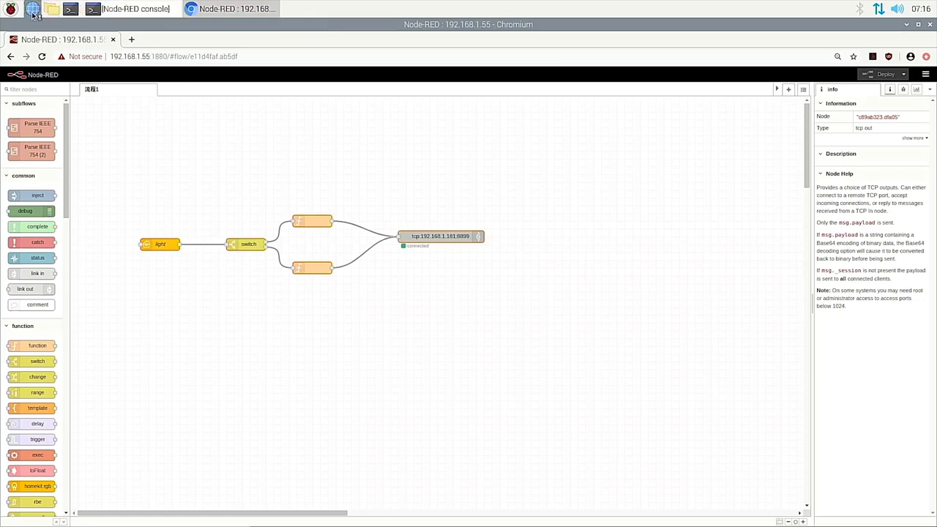
key(ctrl+n)
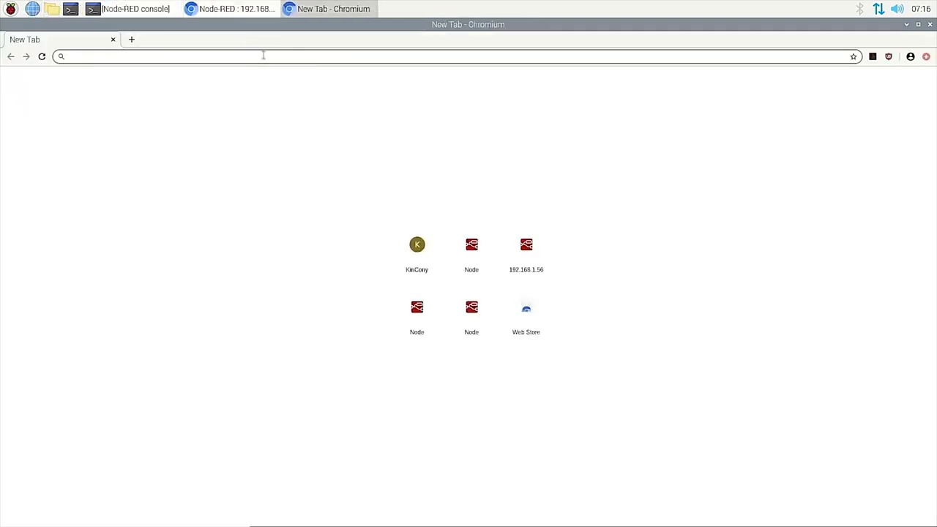
text(kincony.com)
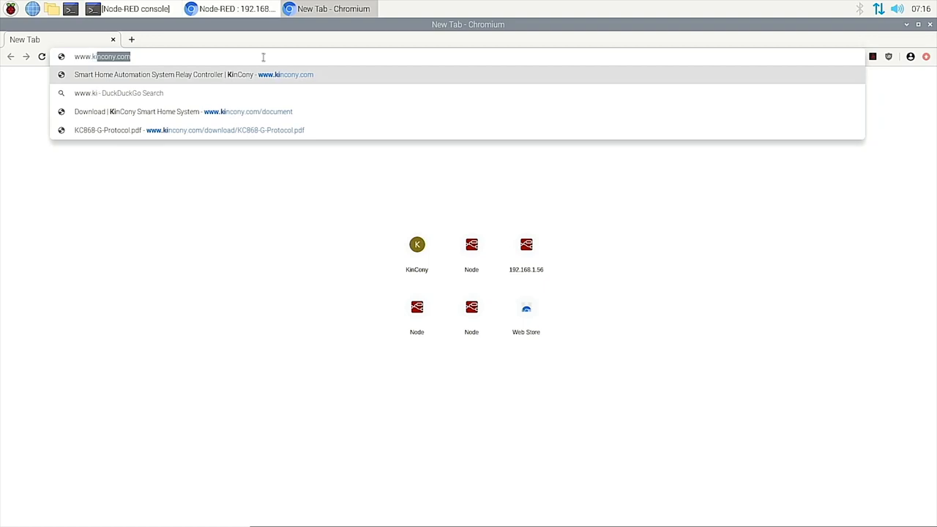
key(Return)
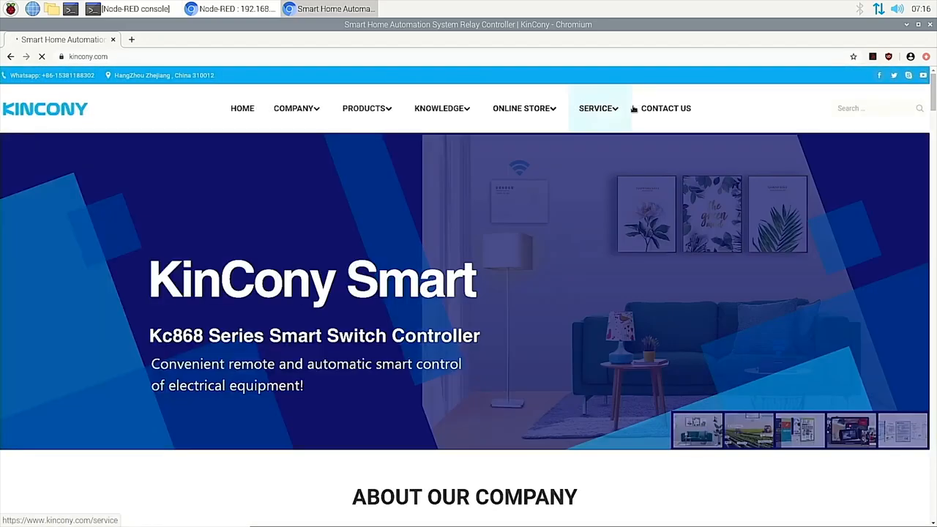
Go to the site's Software & Document page and open document 32, KC868-G WiFi Smart Home Controller Protocol.
mouse_move(607, 109)
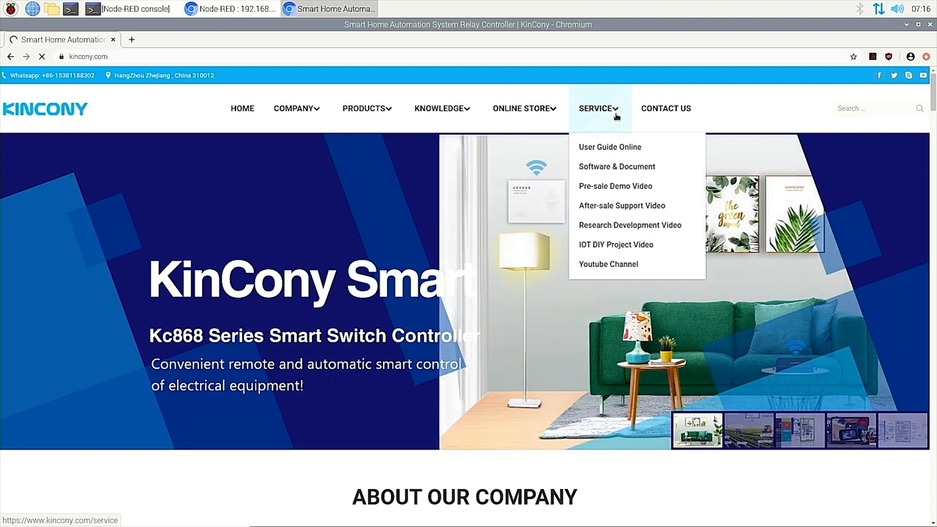
click(649, 168)
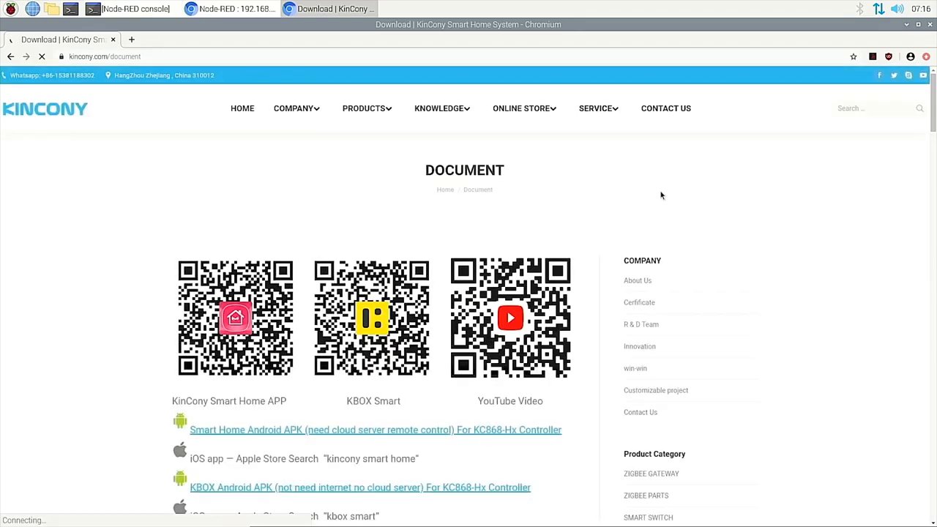
scroll(586, 264, down, 5)
scroll(573, 276, down, 8)
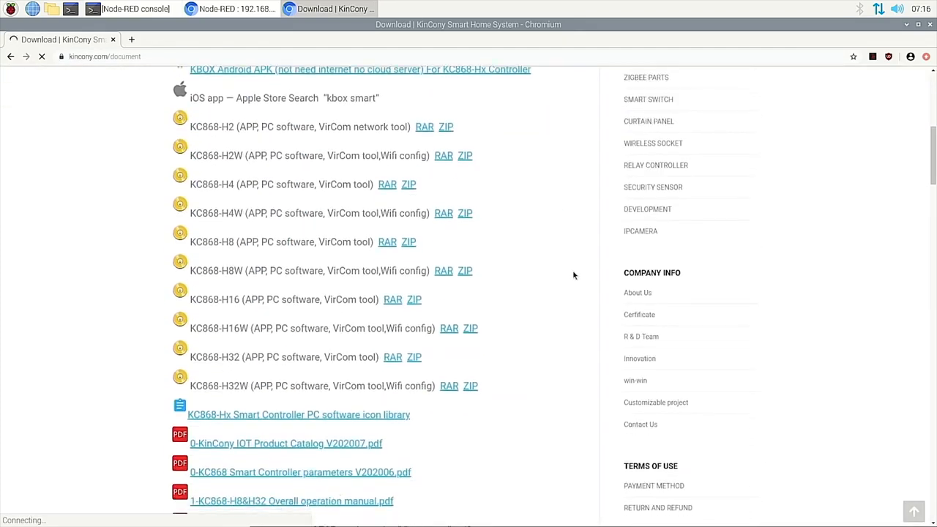
scroll(573, 276, down, 8)
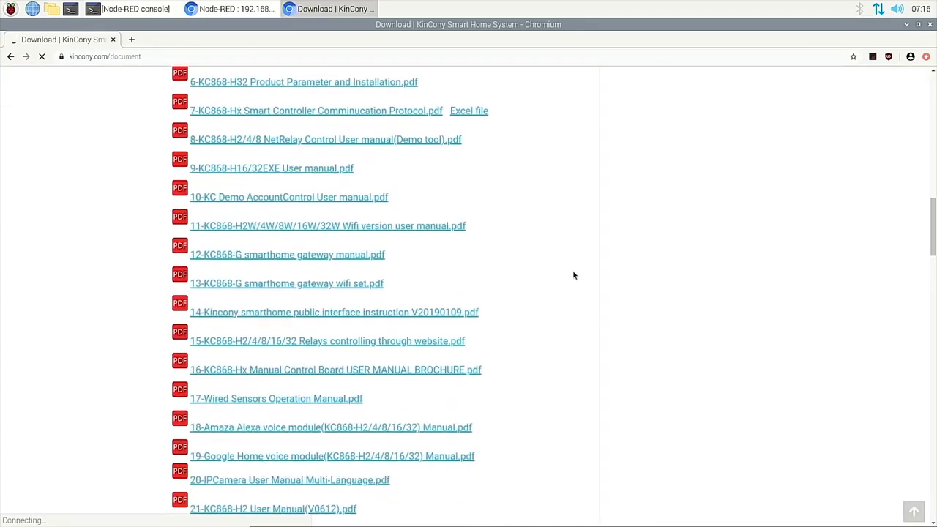
scroll(574, 275, down, 2)
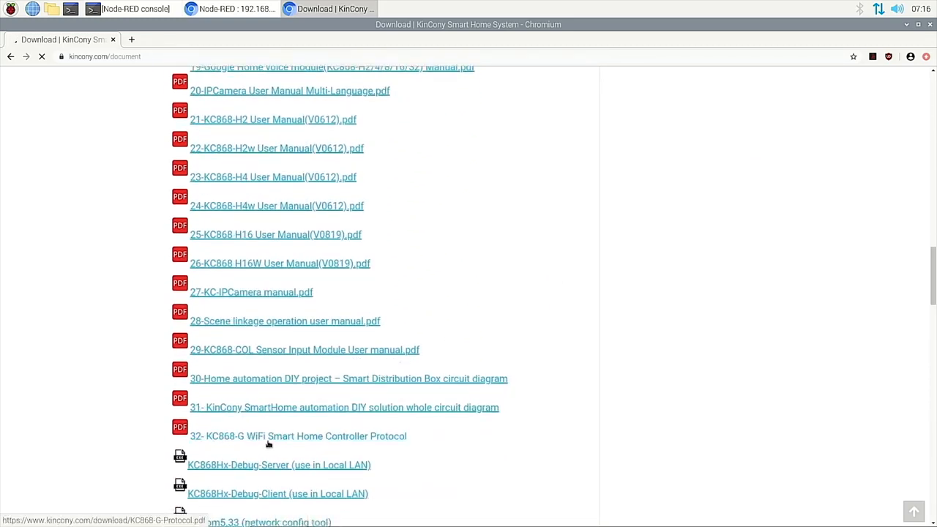
click(388, 437)
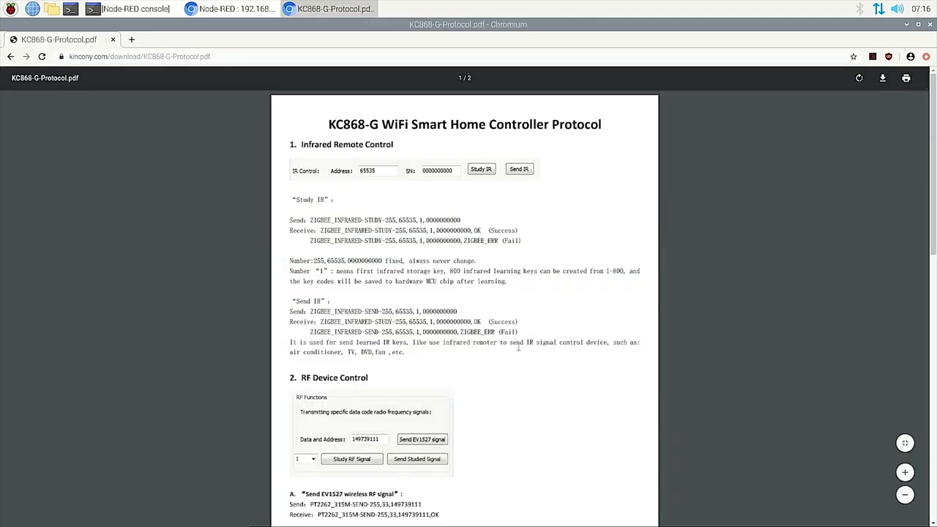
Enlarge the protocol PDF and read the Study IR and Send IR commands in the Infrared Remote Control section.
click(906, 472)
click(905, 473)
click(905, 473)
click(905, 472)
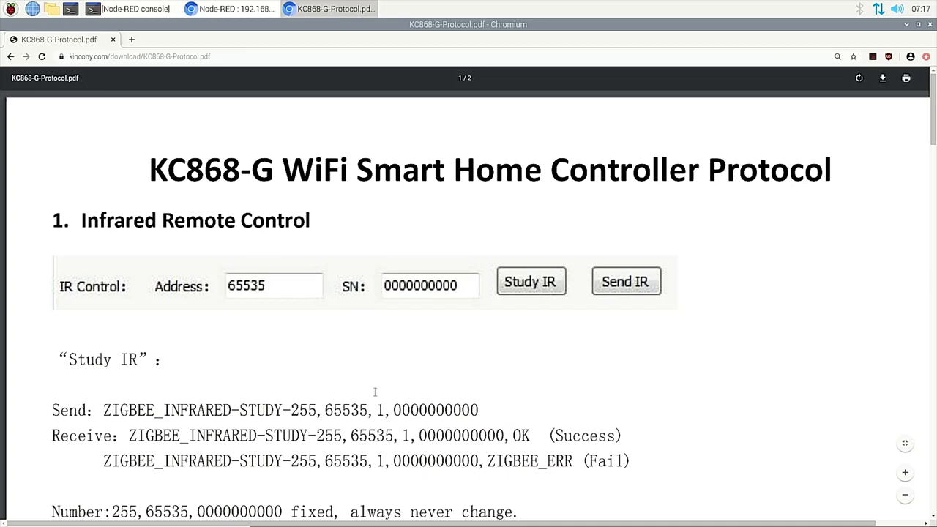
drag(81, 220, 312, 220)
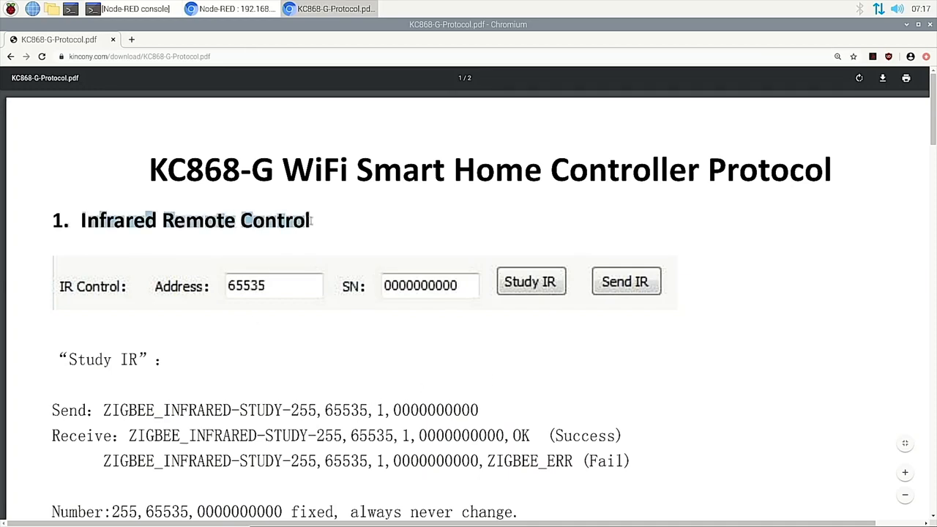
scroll(469, 270, down, 1)
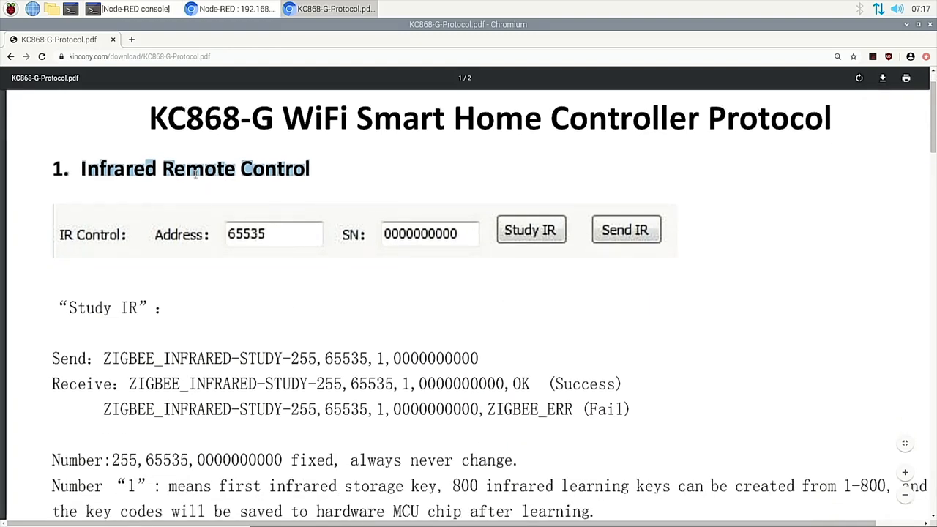
scroll(555, 326, down, 5)
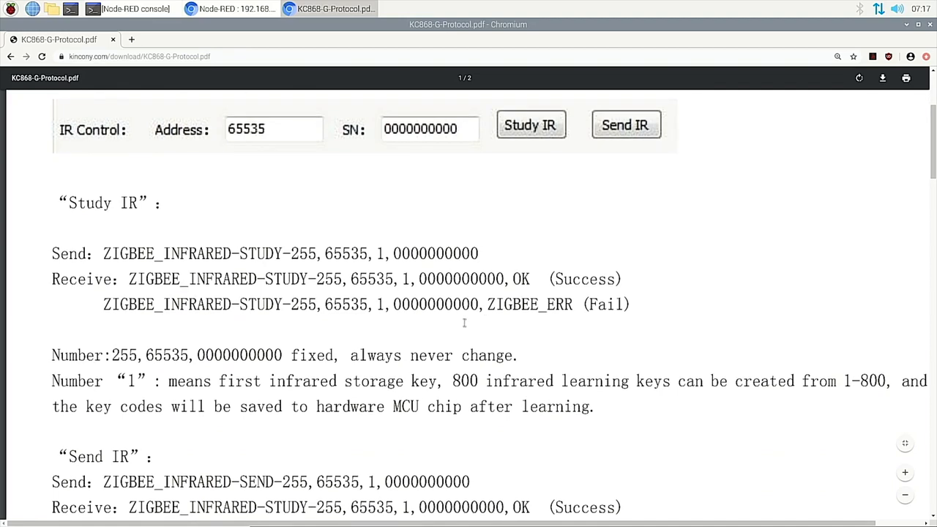
scroll(464, 323, down, 1)
Read the RF Device Control section, highlighting its heading and the 315M send command under "Send EV1527 wireless RF signal".
drag(75, 390, 239, 400)
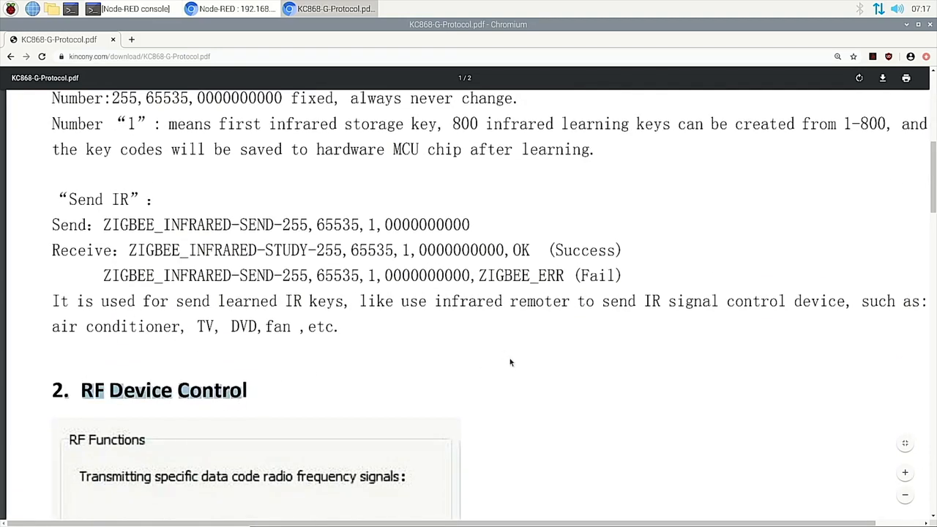
scroll(510, 362, down, 4)
scroll(504, 342, down, 2)
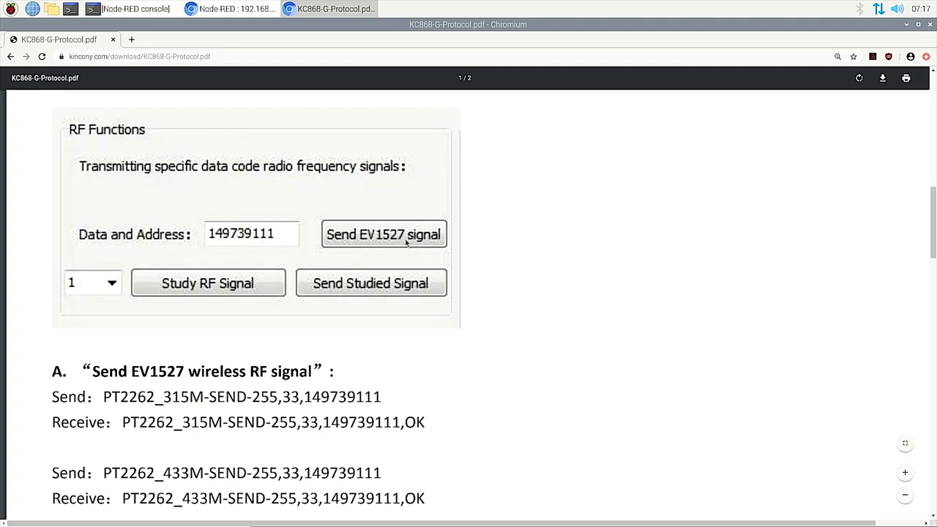
scroll(408, 244, down, 1)
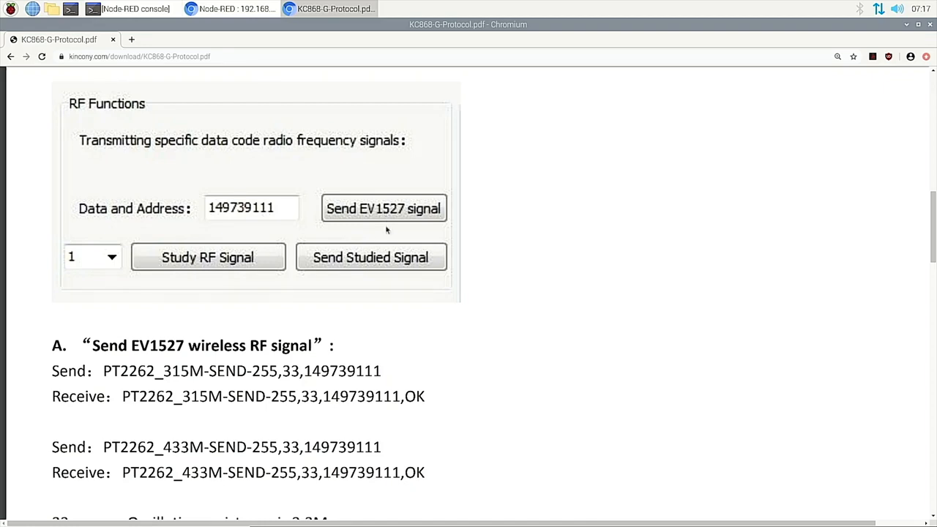
scroll(307, 335, down, 2)
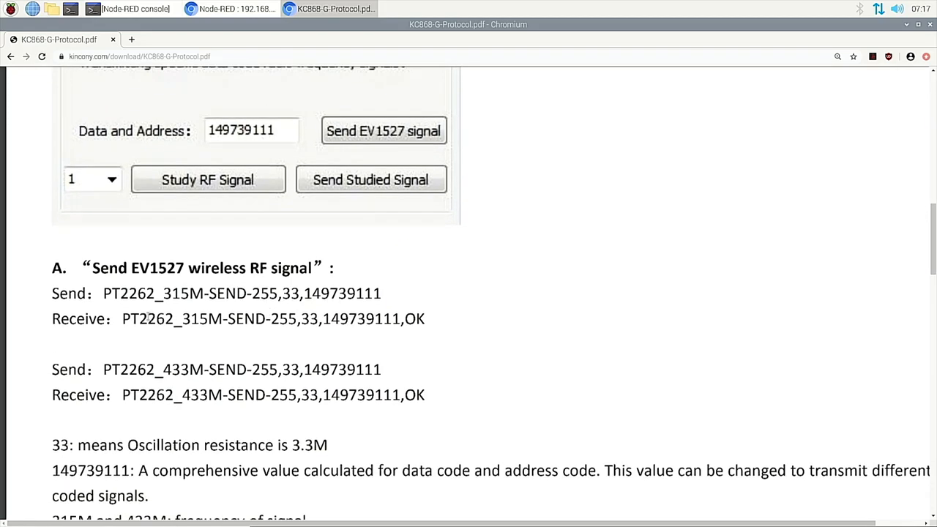
scroll(125, 263, down, 1)
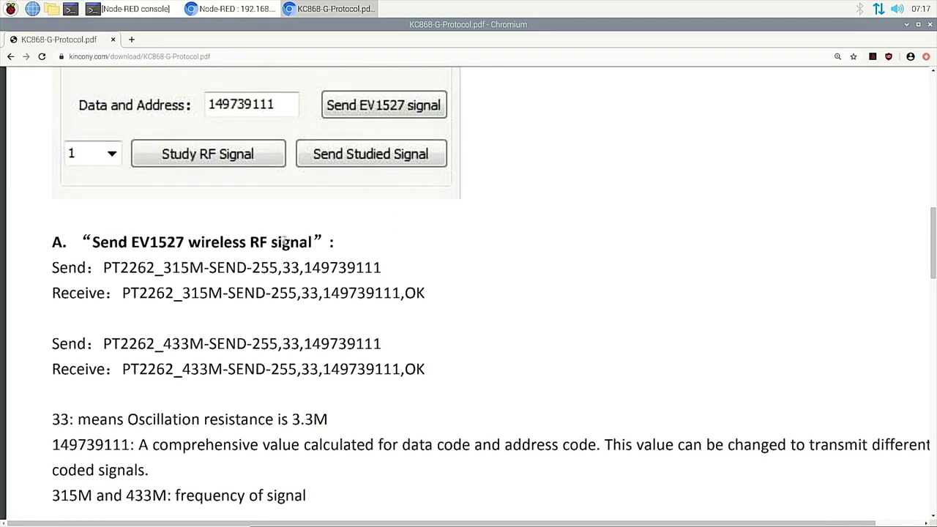
drag(103, 267, 390, 269)
scroll(487, 268, down, 3)
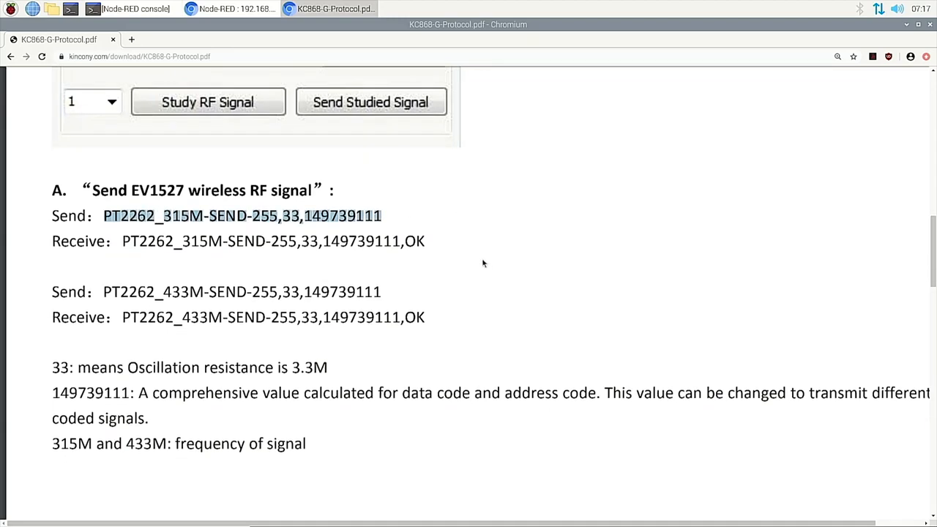
Examine the 315M send command's parameters one by one: 255, the oscillation resistance 33, and the data and address code.
click(269, 201)
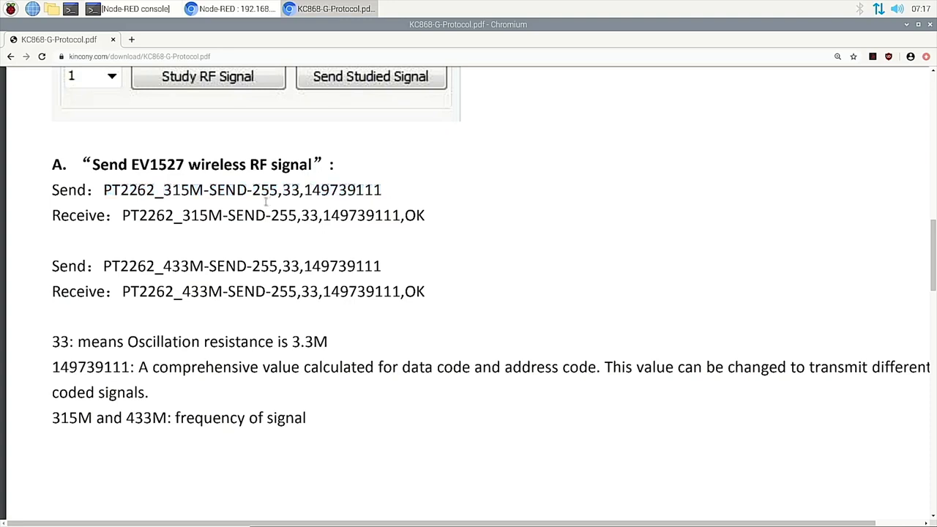
drag(252, 190, 278, 192)
drag(278, 192, 304, 192)
click(294, 189)
drag(212, 343, 298, 336)
drag(304, 191, 384, 190)
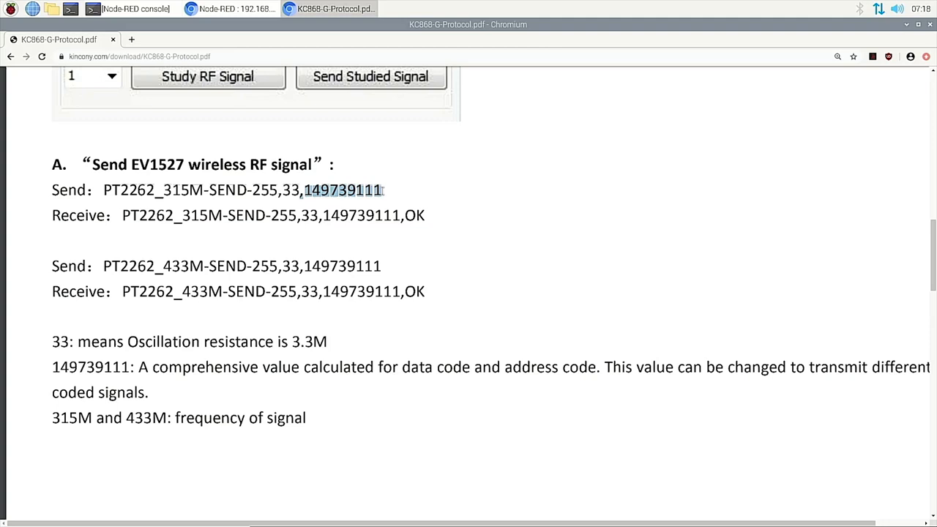
click(383, 190)
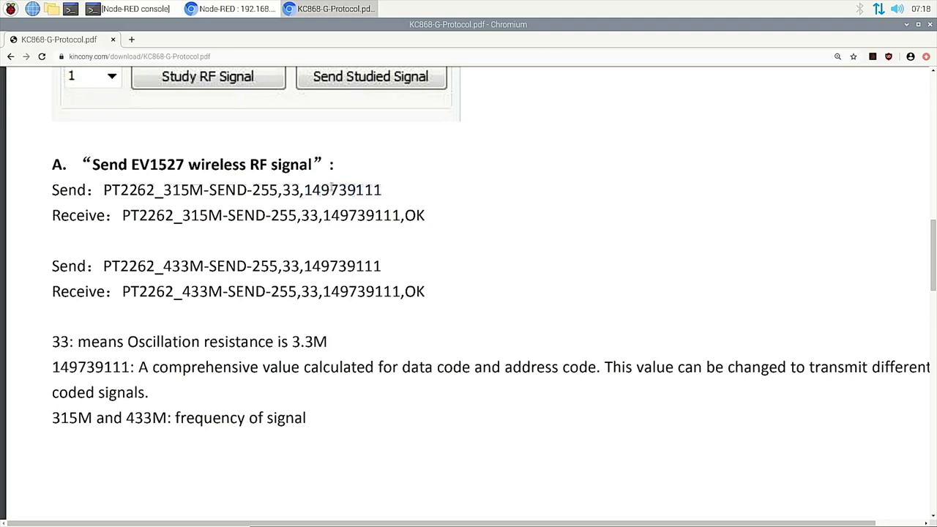
Compare the Data and Address field in the RF control illustration with the last parameter of the 315M send command.
scroll(377, 220, up, 3)
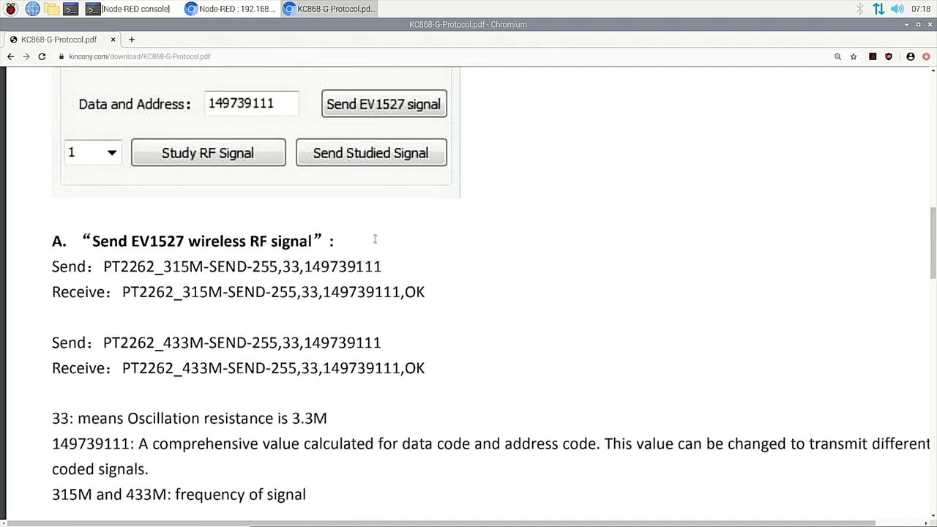
scroll(211, 132, up, 1)
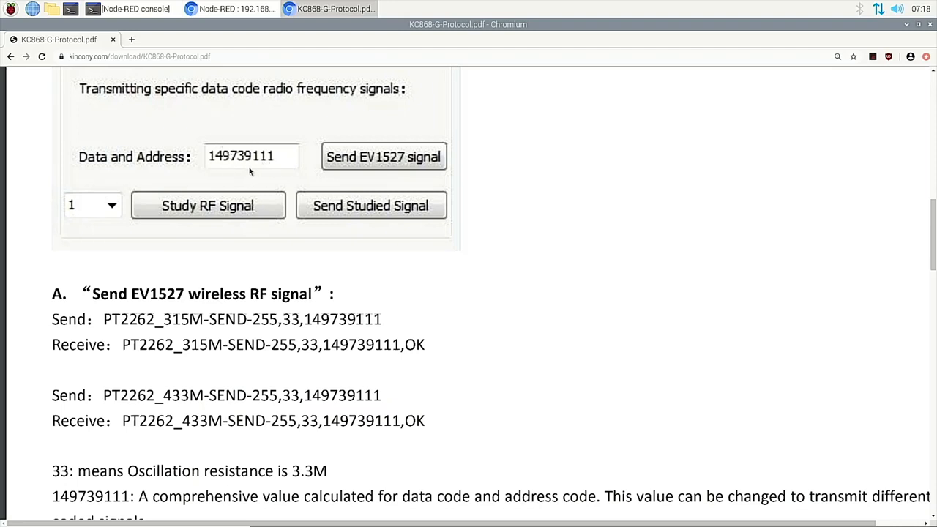
scroll(341, 235, down, 1)
drag(305, 293, 381, 295)
scroll(367, 272, down, 1)
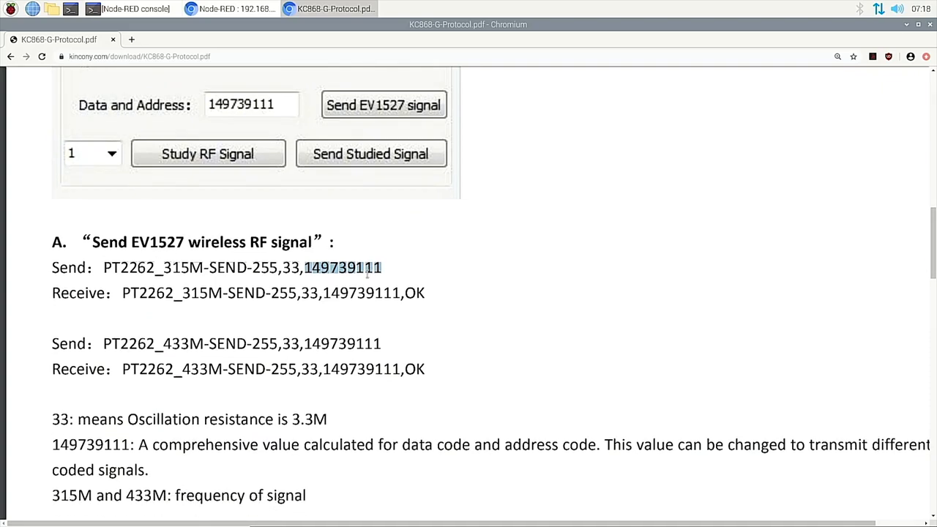
click(363, 268)
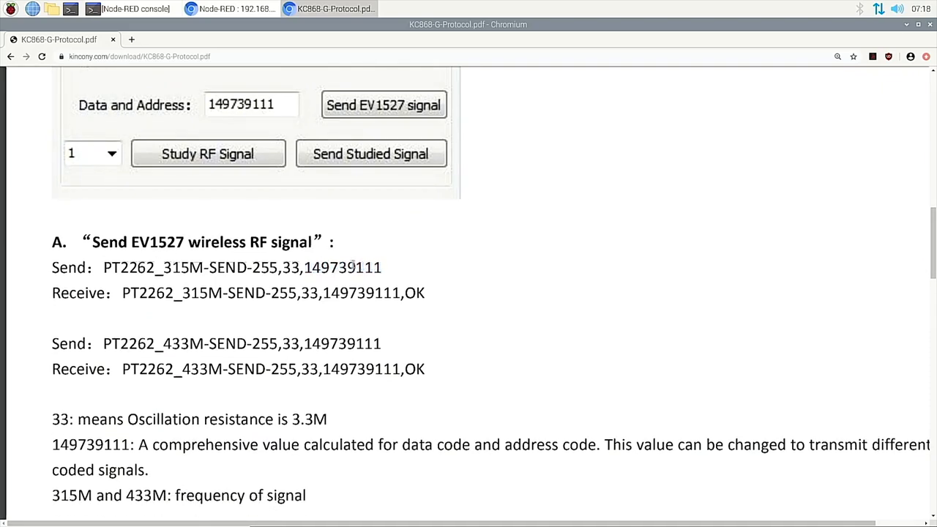
Highlight the full 315M send command, switch to Node-RED and compare it with the payload string in the upper function node, leaving the node unedited.
scroll(352, 266, down, 2)
drag(107, 215, 382, 215)
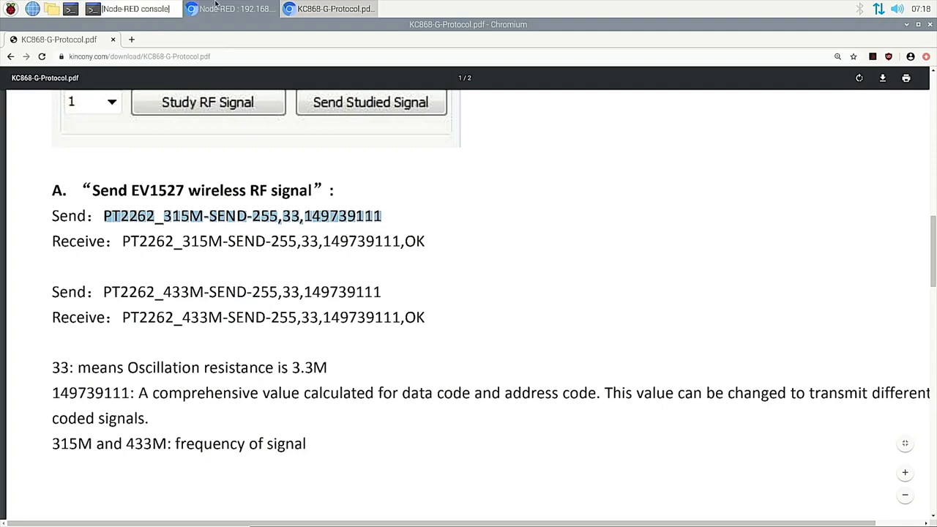
click(216, 6)
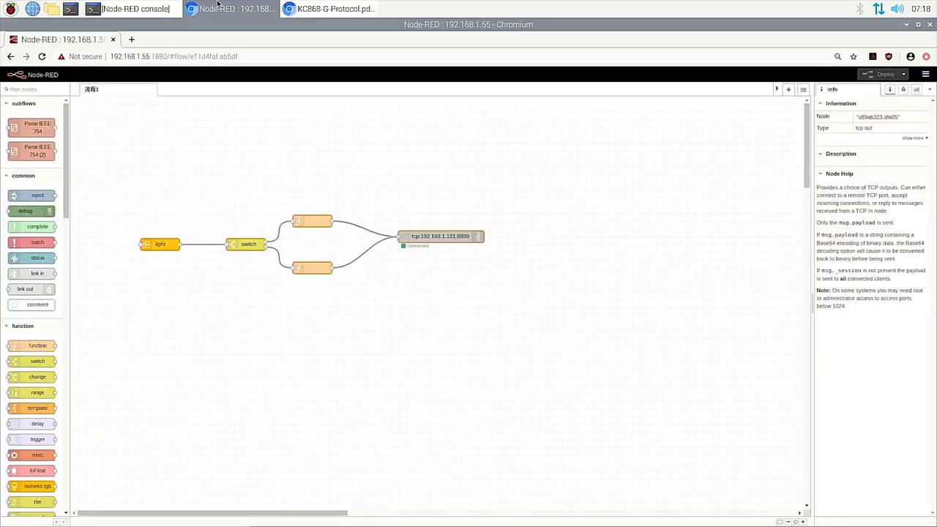
double_click(311, 221)
drag(686, 173, 793, 175)
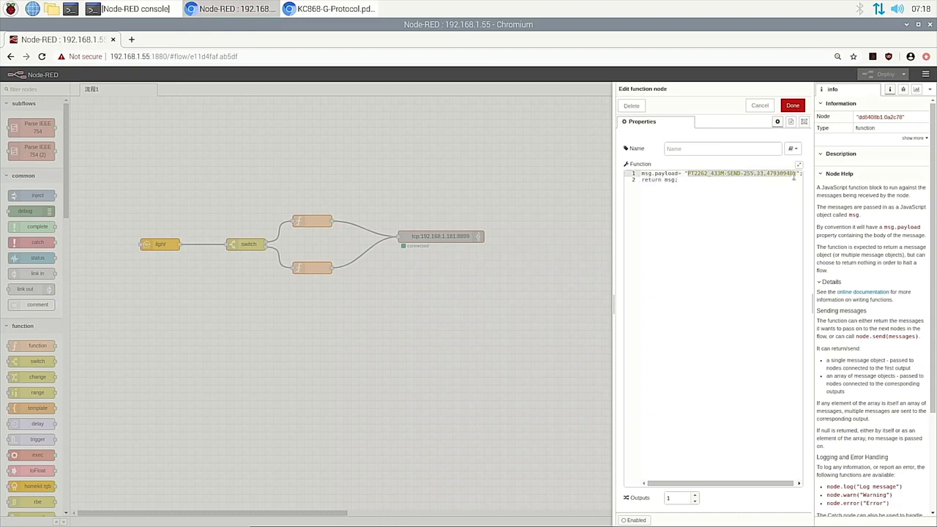
click(790, 180)
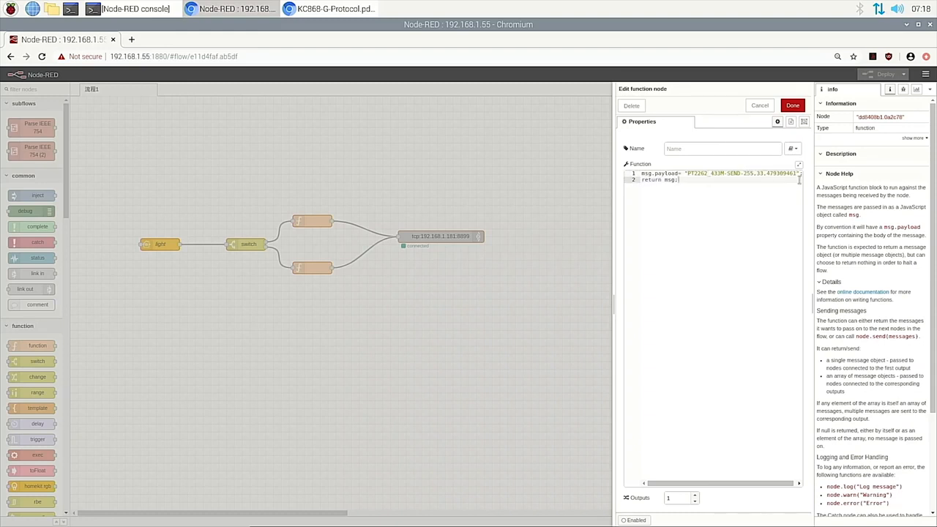
click(759, 105)
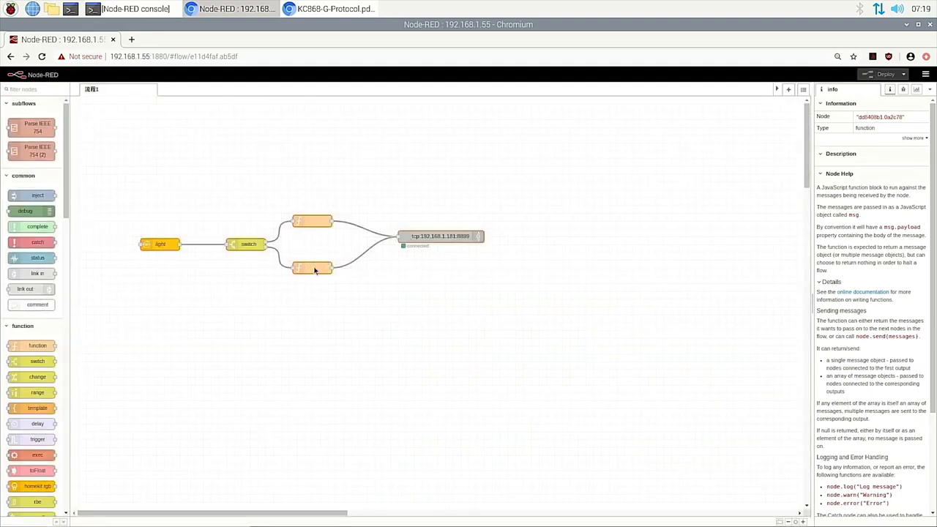
Inspect the RF code in the lower function node's payload, close the node unedited and marquee-select the whole light flow.
double_click(313, 269)
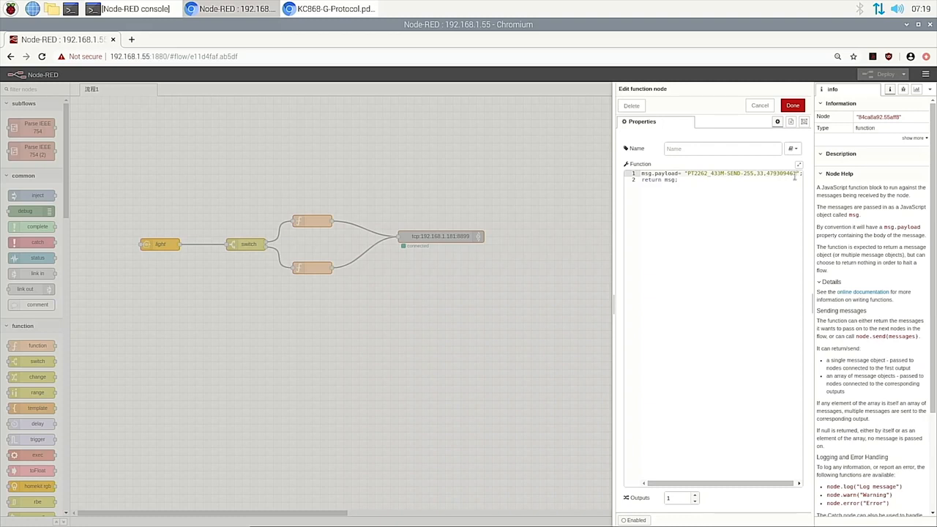
drag(773, 173, 788, 176)
click(784, 173)
click(760, 105)
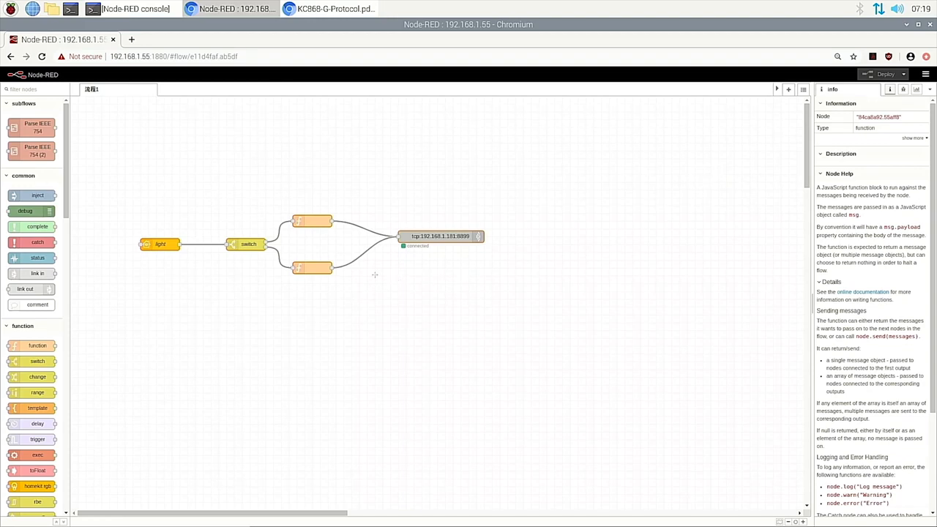
drag(128, 184, 492, 282)
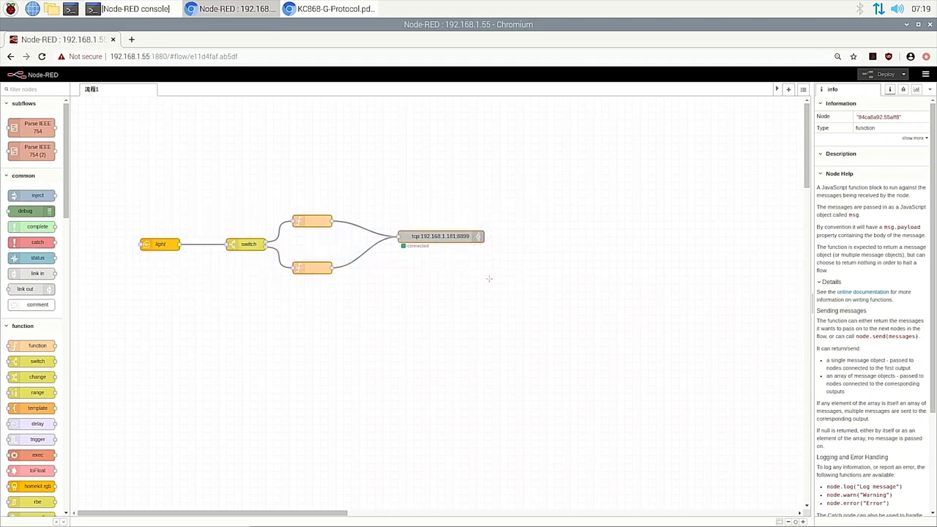